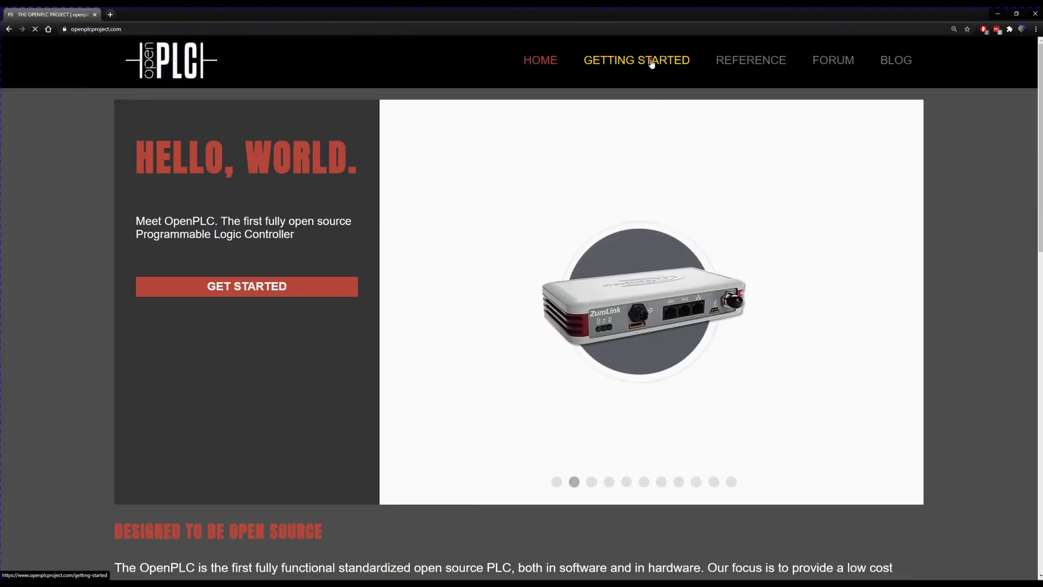
Step: Download the OpenPLC Editor v1.0 Windows zip, bypassing Google Drive's virus-scan warning
left_click(651, 63)
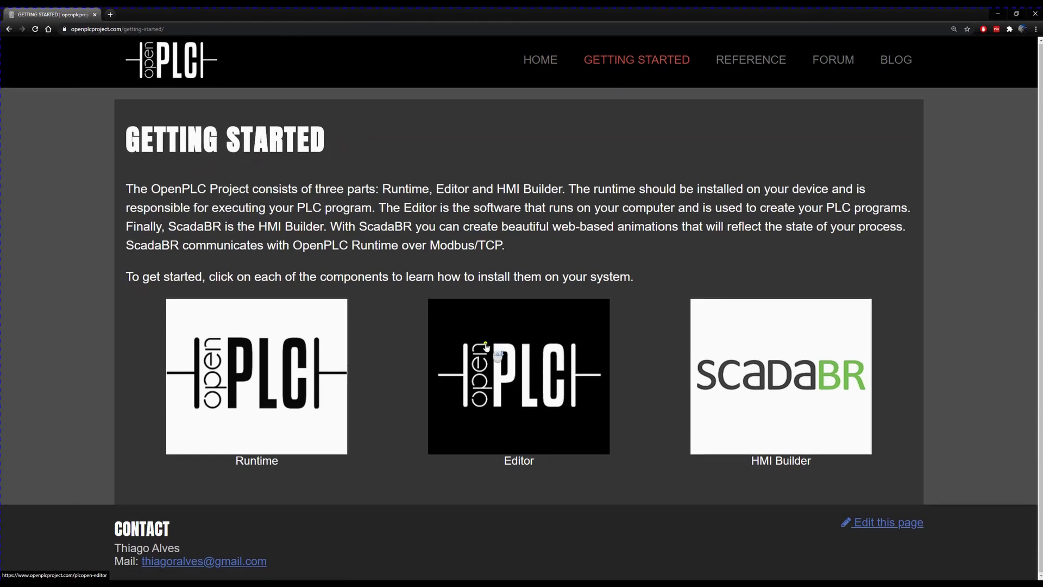
left_click(485, 347)
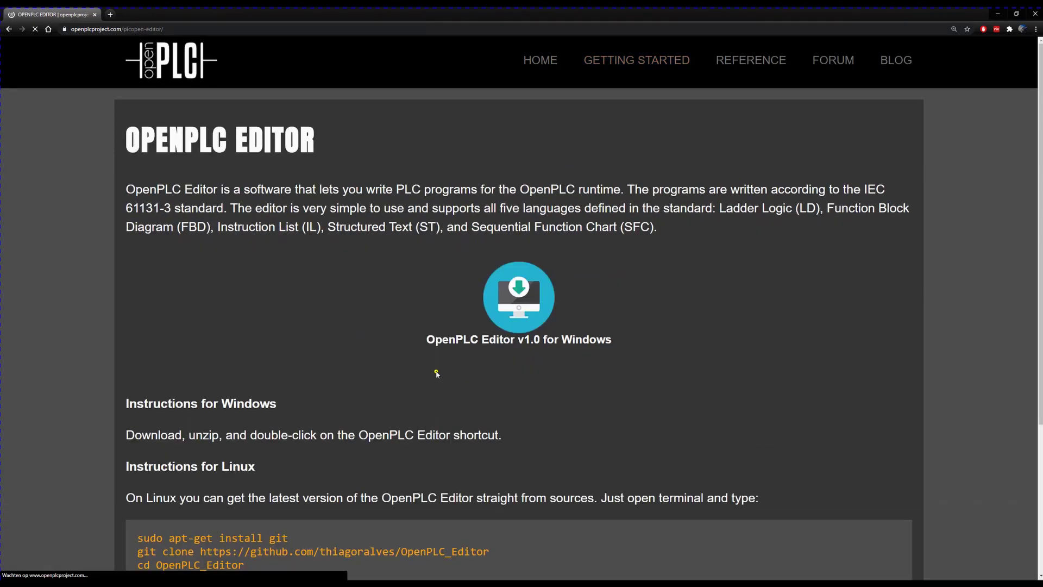
scroll(311, 219, "down", 3)
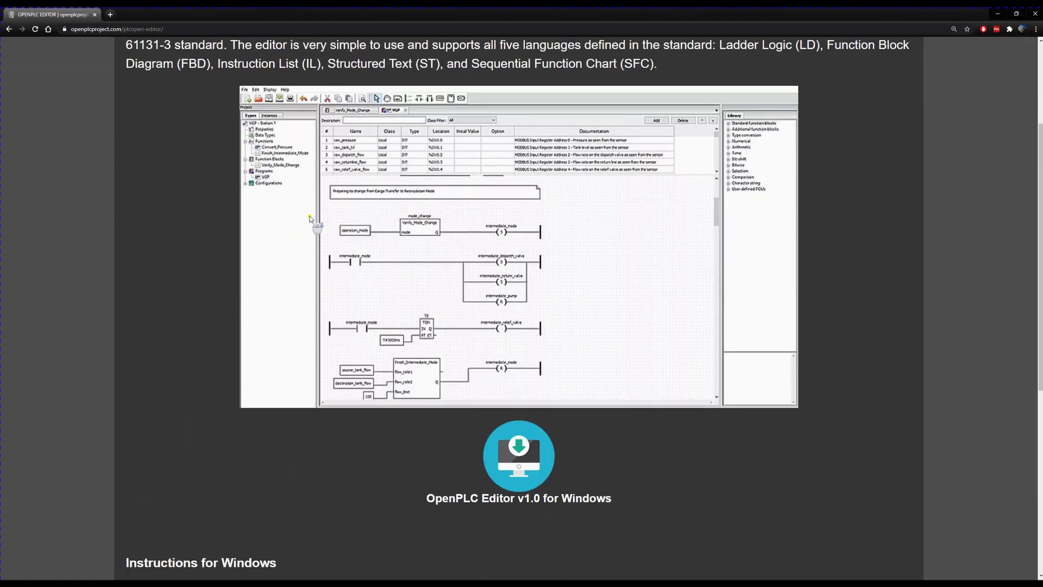
scroll(311, 219, "down", 2)
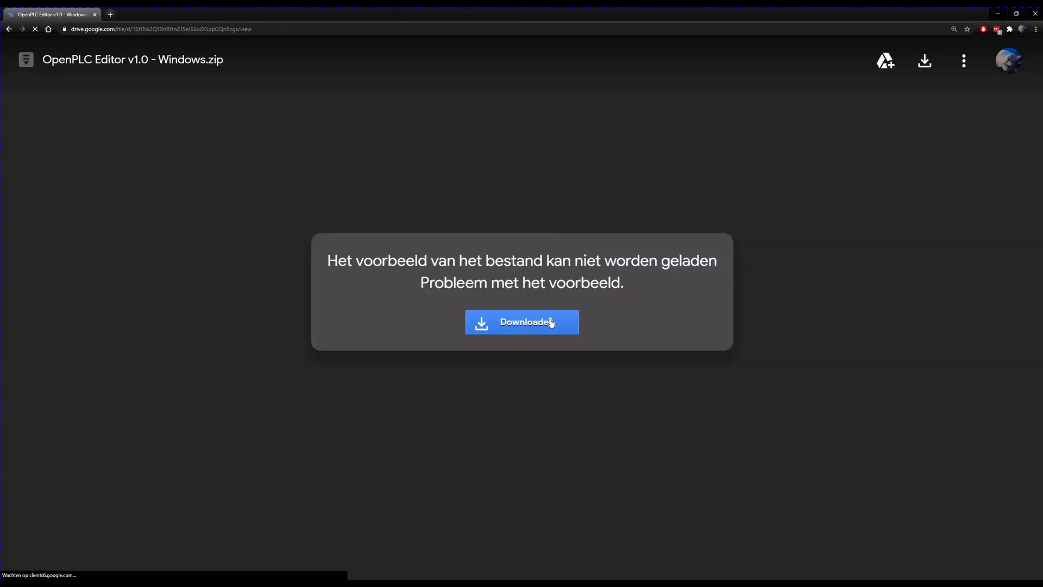
left_click(549, 321)
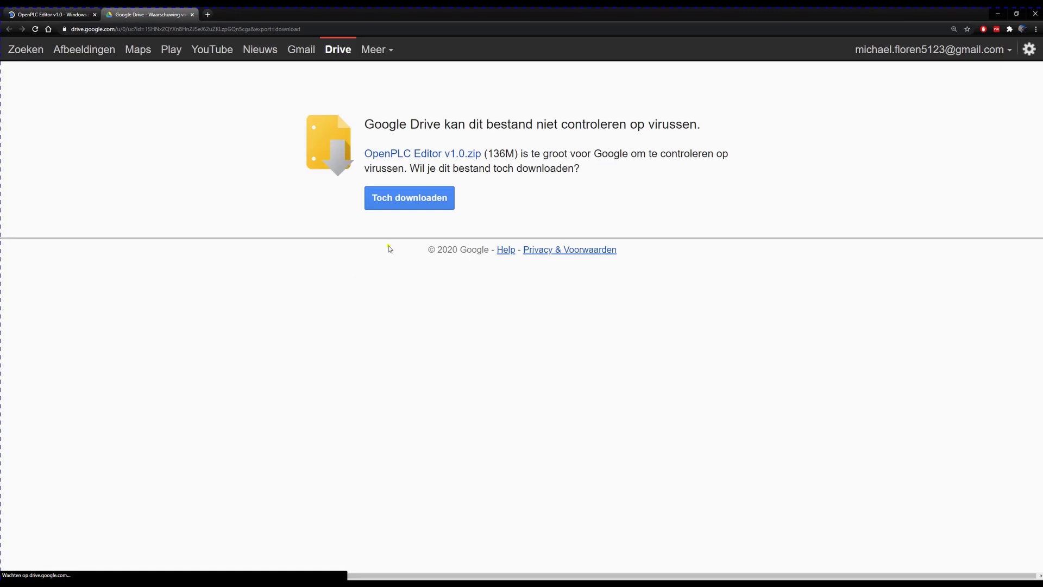
left_click(432, 202)
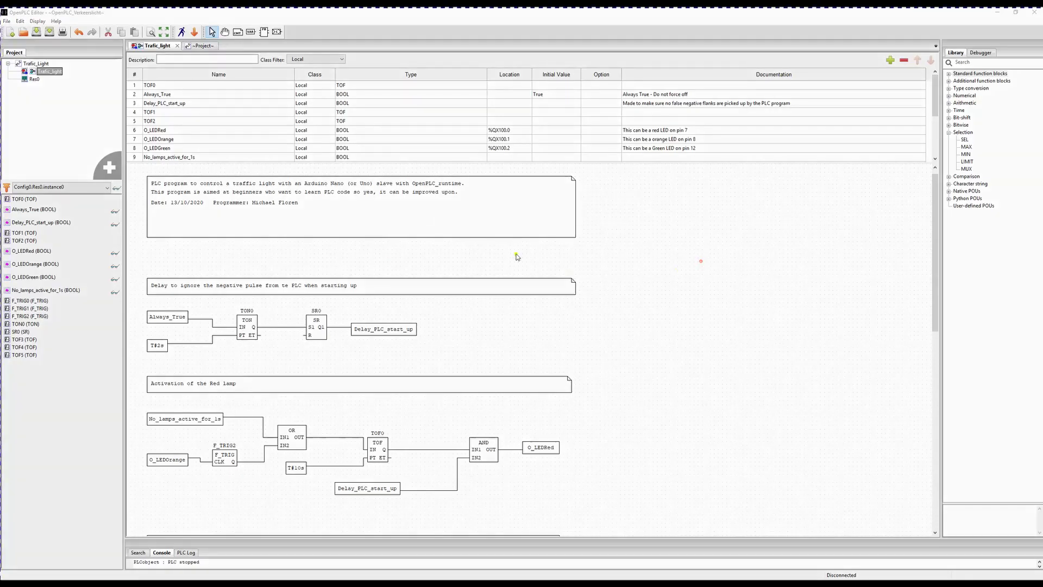
Step: Inspect the Traffic_light diagram, selecting and then deselecting the Delay_PLC_start_up block
scroll(468, 266, "down", 3)
left_click(400, 258)
scroll(467, 277, "down", 4)
left_click(536, 283)
Step: Run and stop the PLC simulation, then generate the program for OpenPLC Runtime
left_click(183, 32)
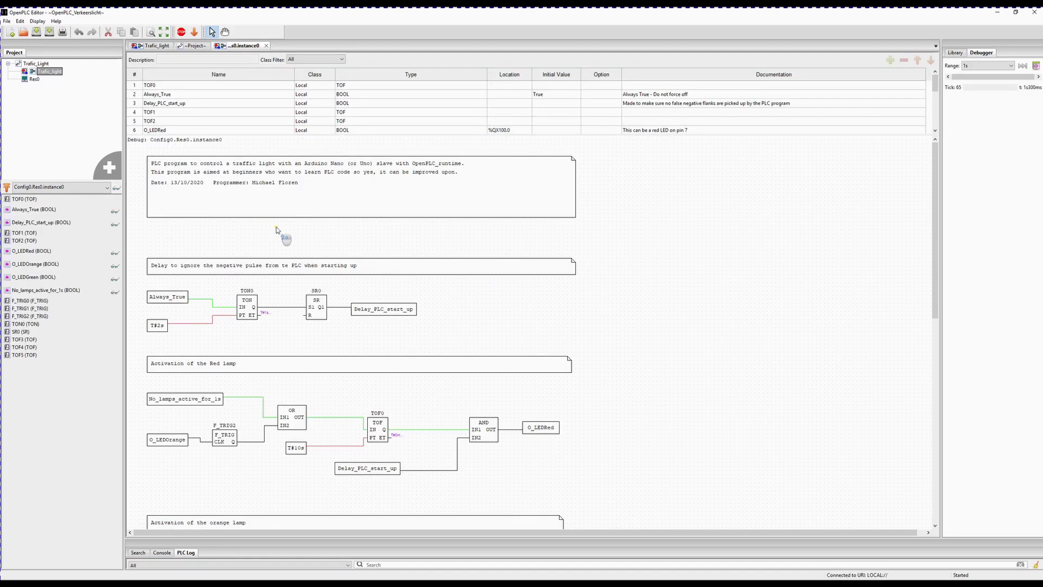
scroll(294, 260, "down", 3)
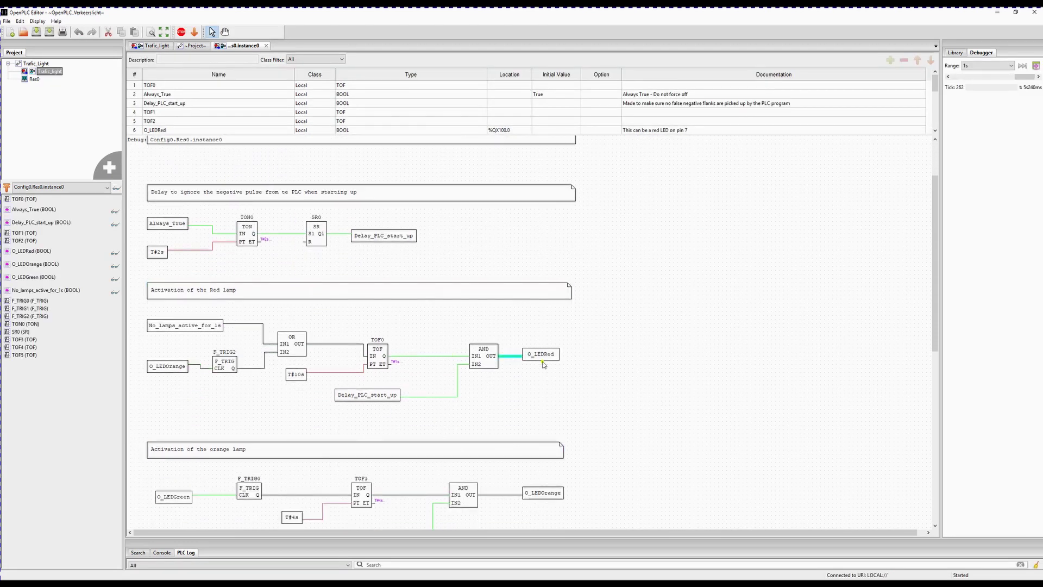
left_click(181, 32)
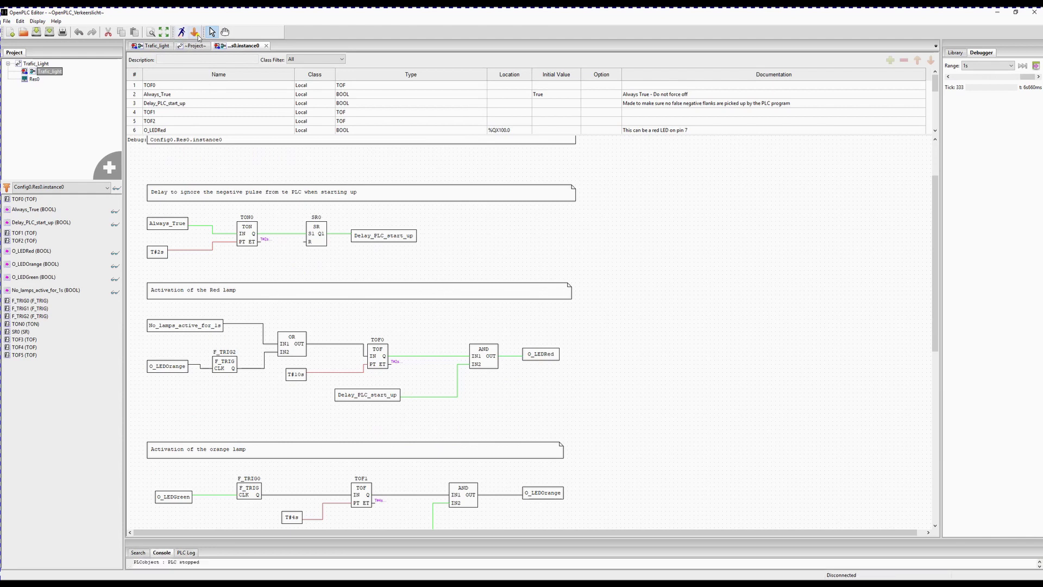
left_click(194, 33)
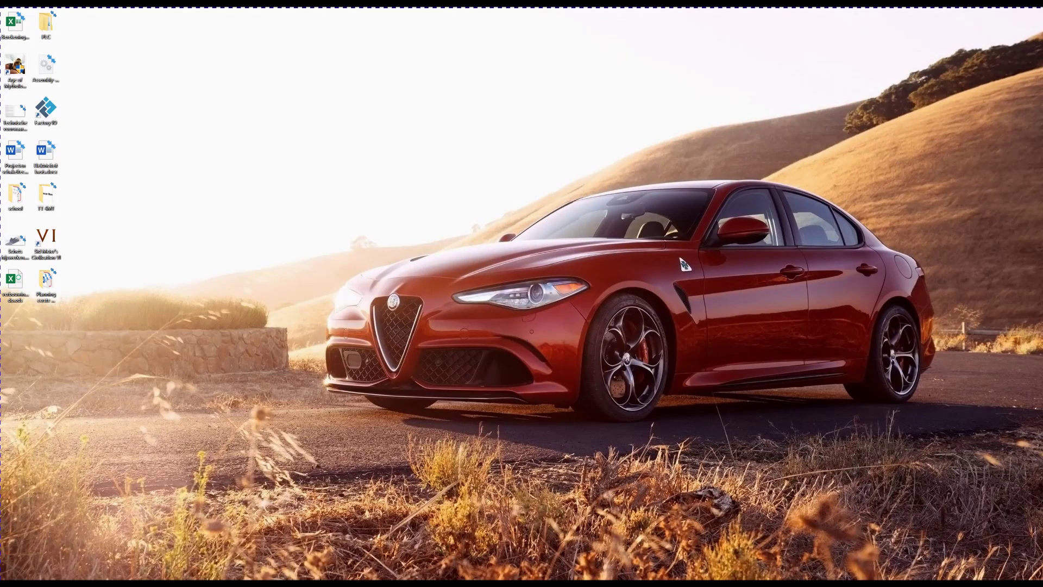
Step: Launch OpenPLC Runtime by searching 'open' in Windows search
left_click(46, 569)
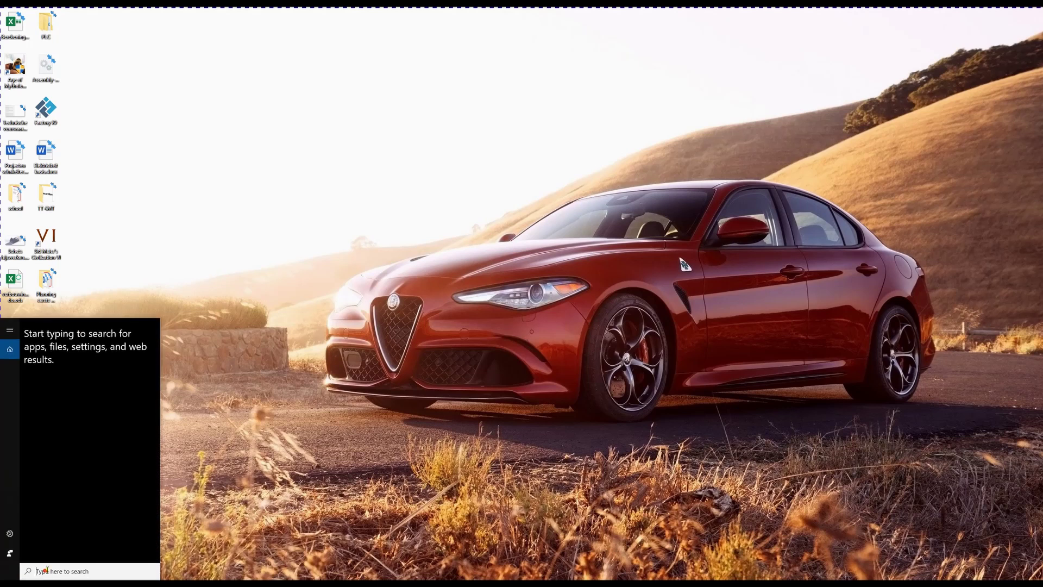
type("open")
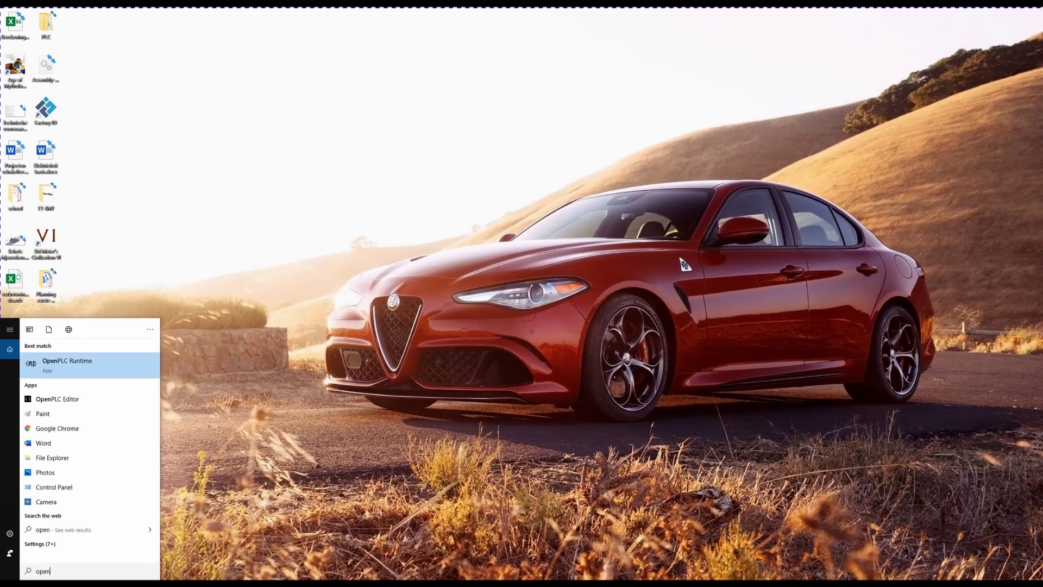
left_click(95, 373)
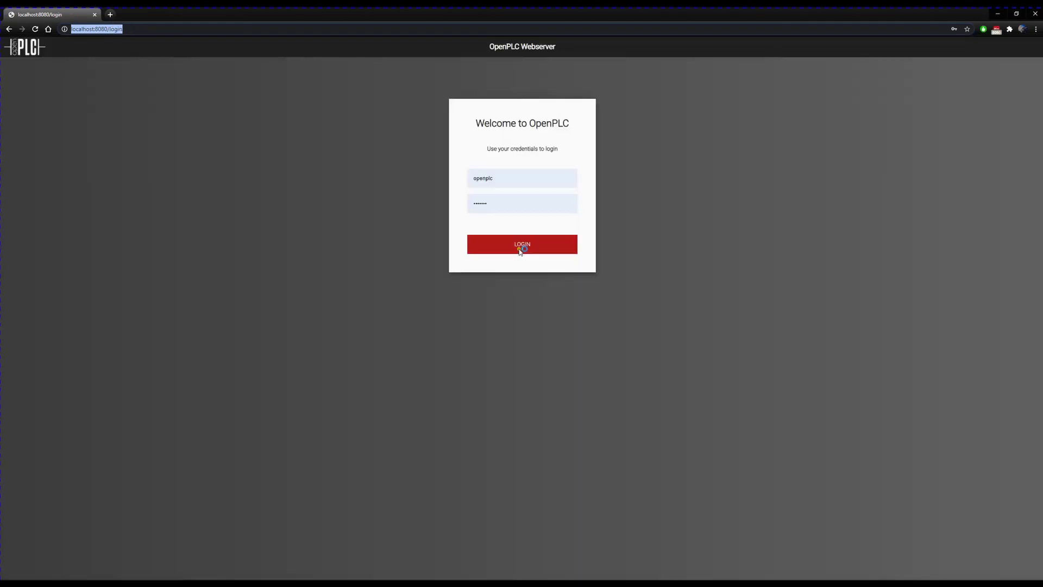
Step: Log in to the OpenPLC Runtime web server with the saved credentials
left_click(498, 202)
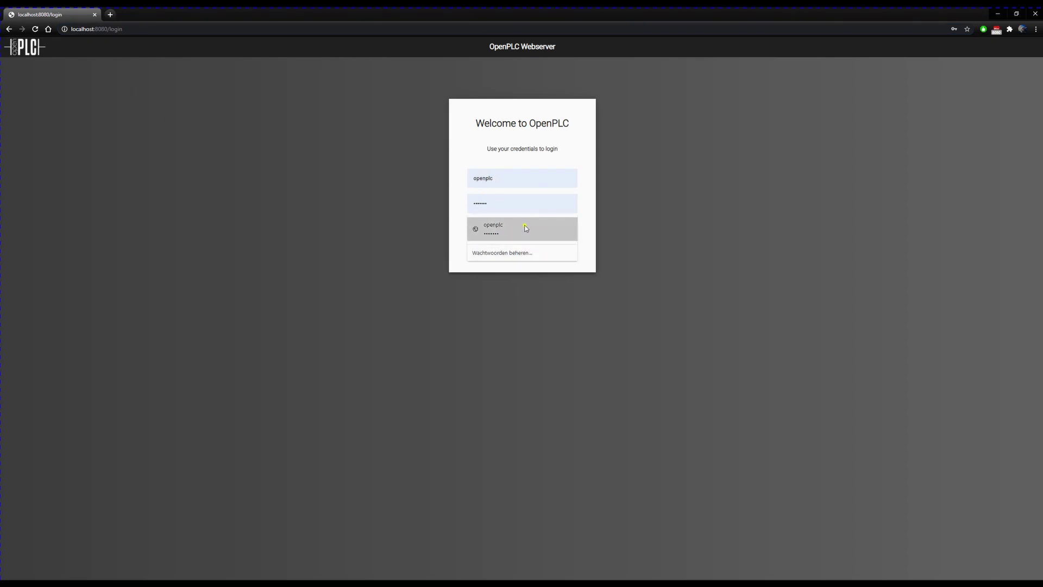
left_click(530, 226)
left_click(530, 246)
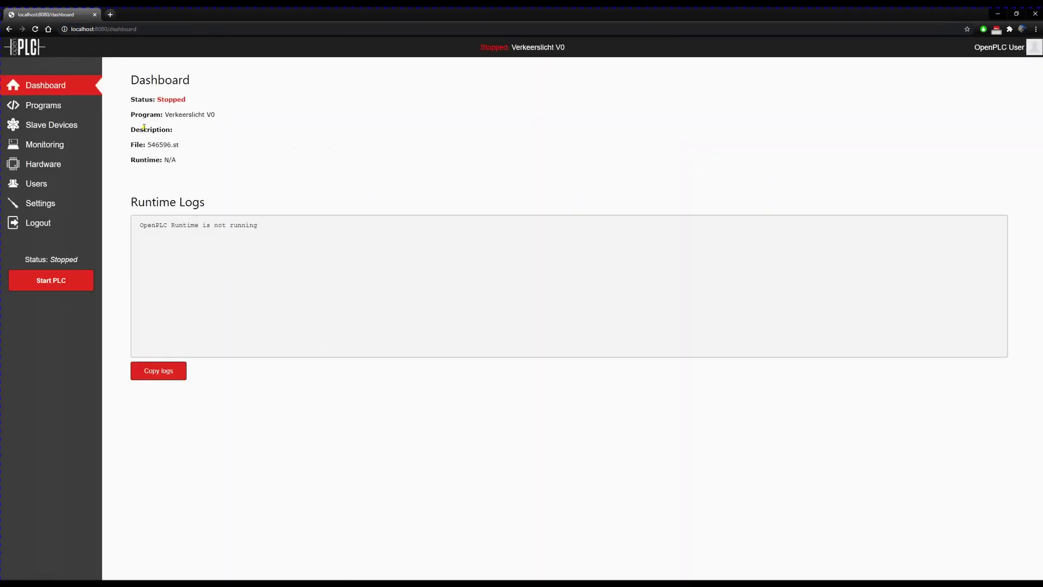
Step: Upload Verkeerslicht.st as a new program and name it 'Test for youtub'
left_click(57, 108)
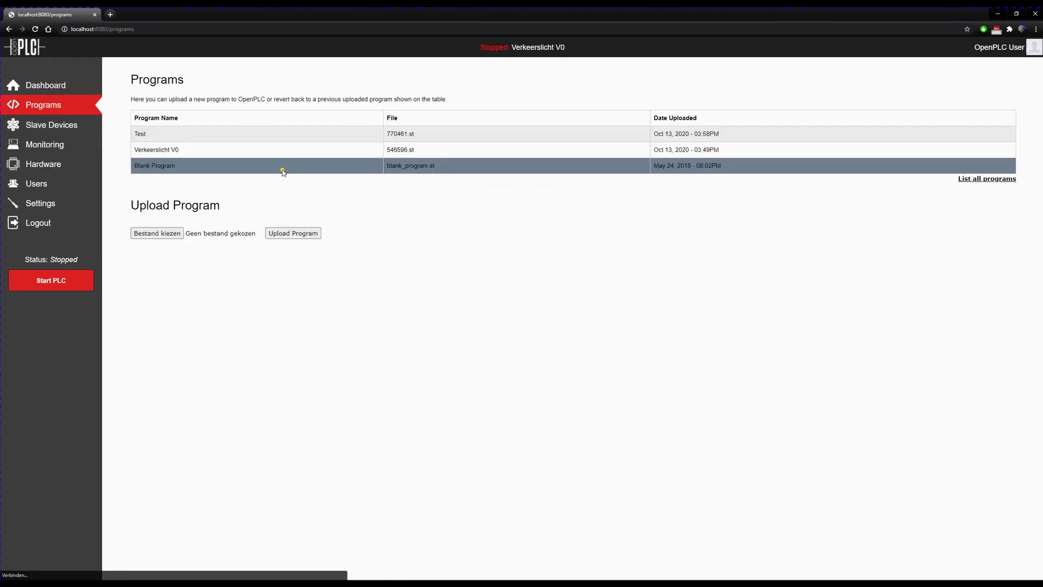
left_click(167, 234)
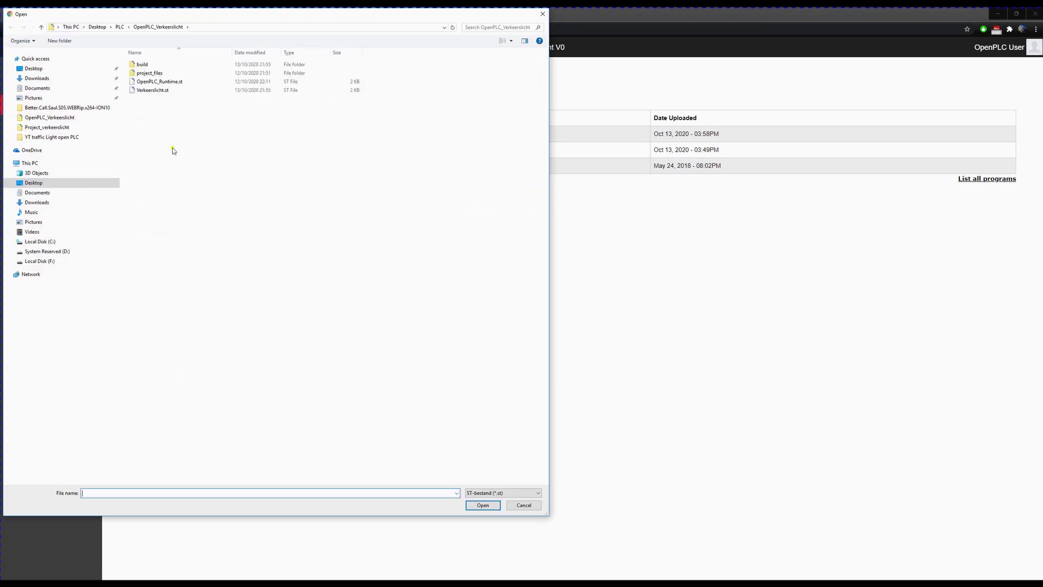
double_click(170, 93)
left_click(295, 236)
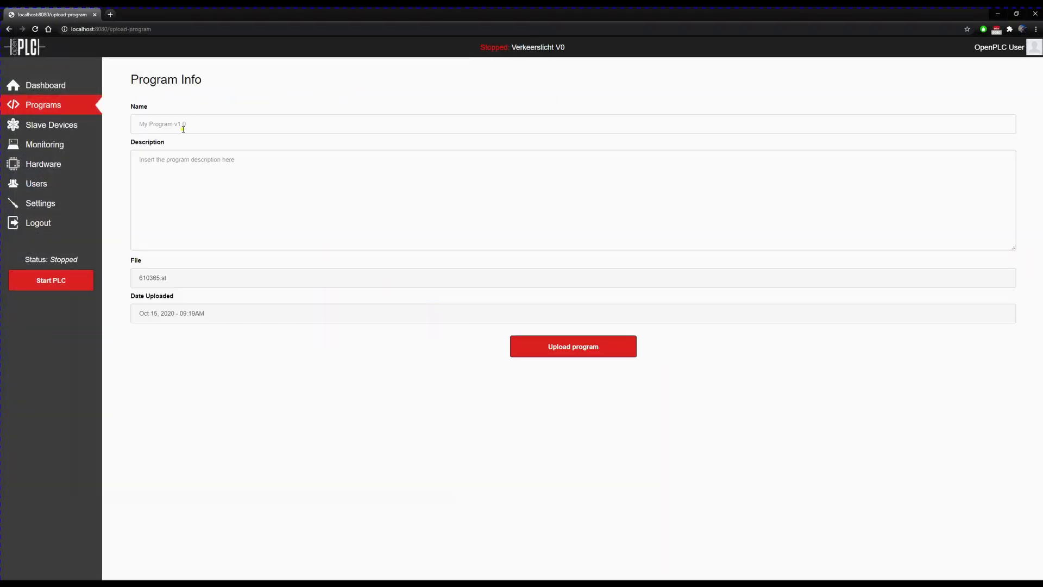
left_click(183, 128)
type("Test for yo")
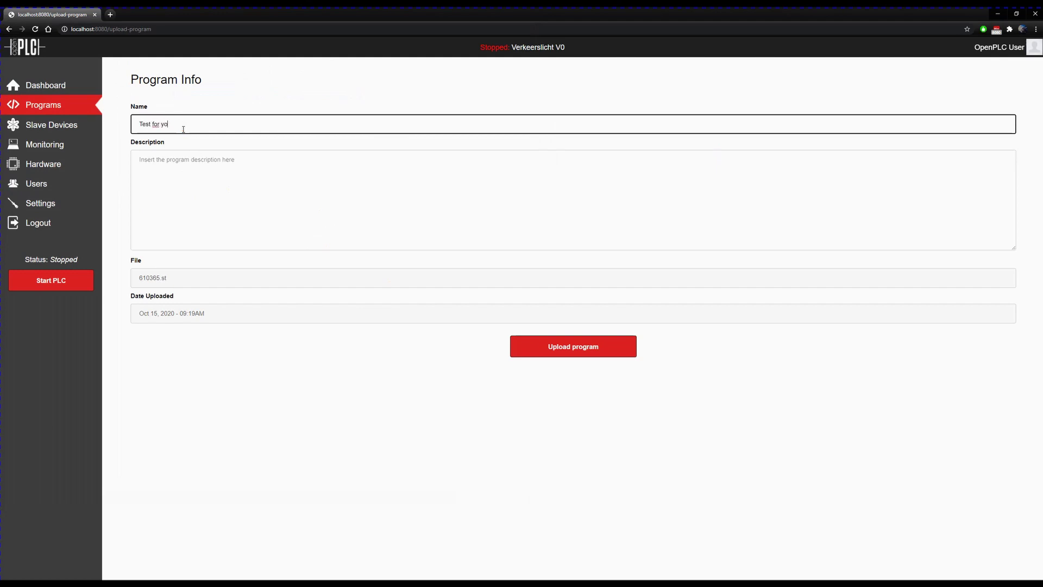
type("utube")
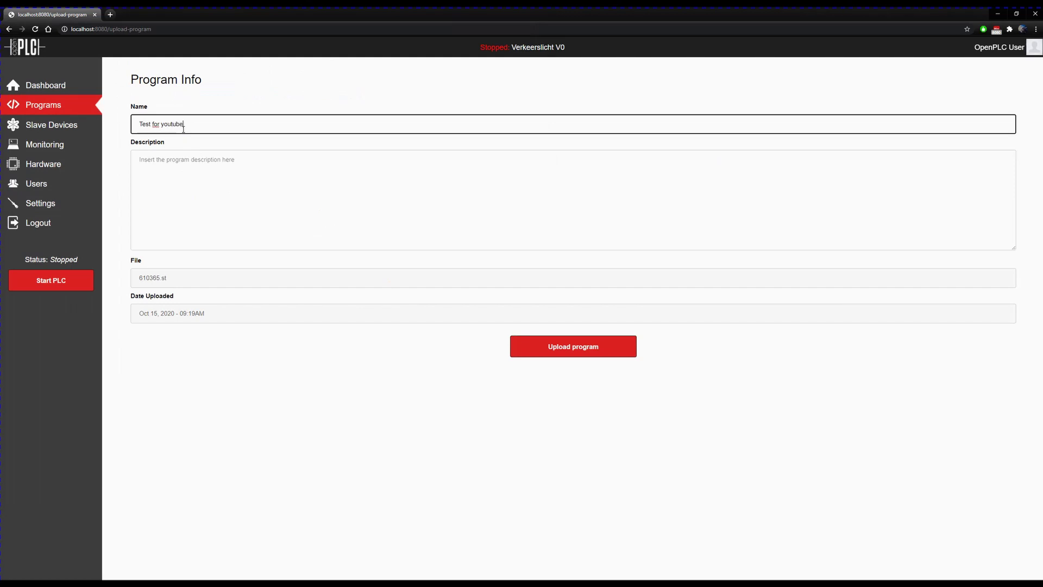
Step: Compile 'Test for youtube' and return to the Dashboard once compilation succeeds
left_click(222, 208)
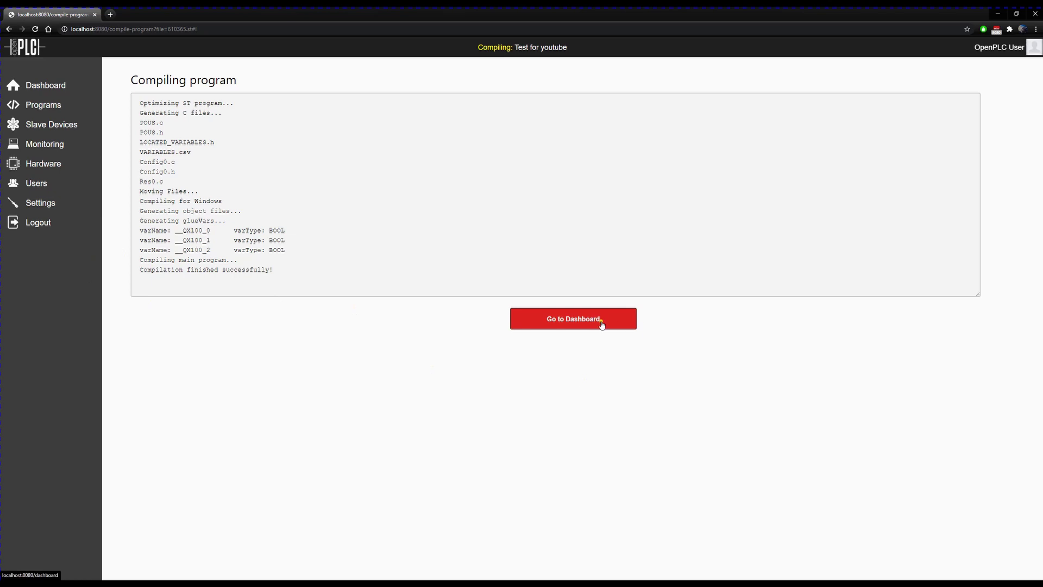
left_click(604, 320)
Step: Add a new Arduino slave device named Arduino YT on port COM7
left_click(532, 325)
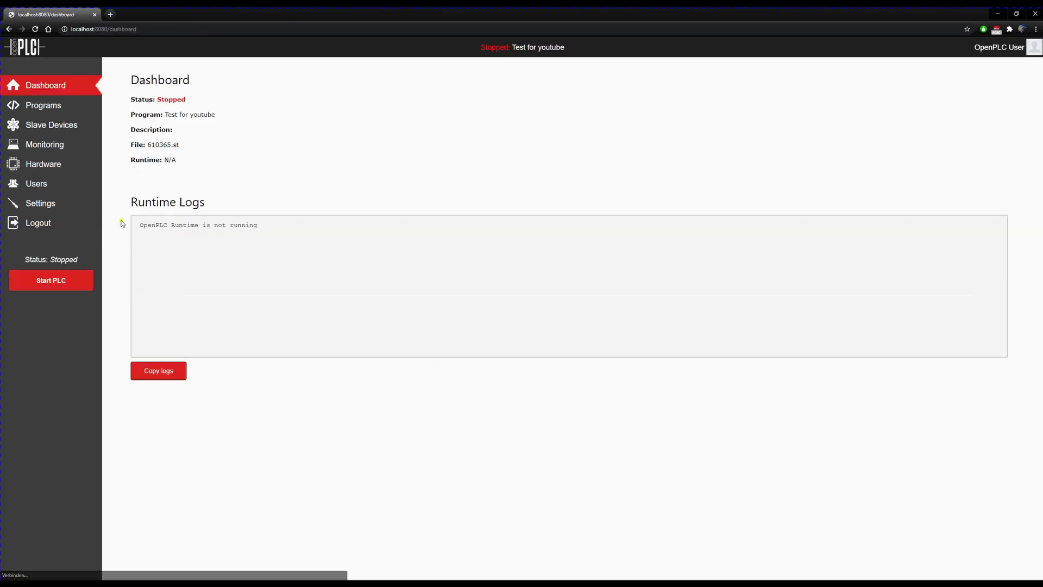
left_click(74, 128)
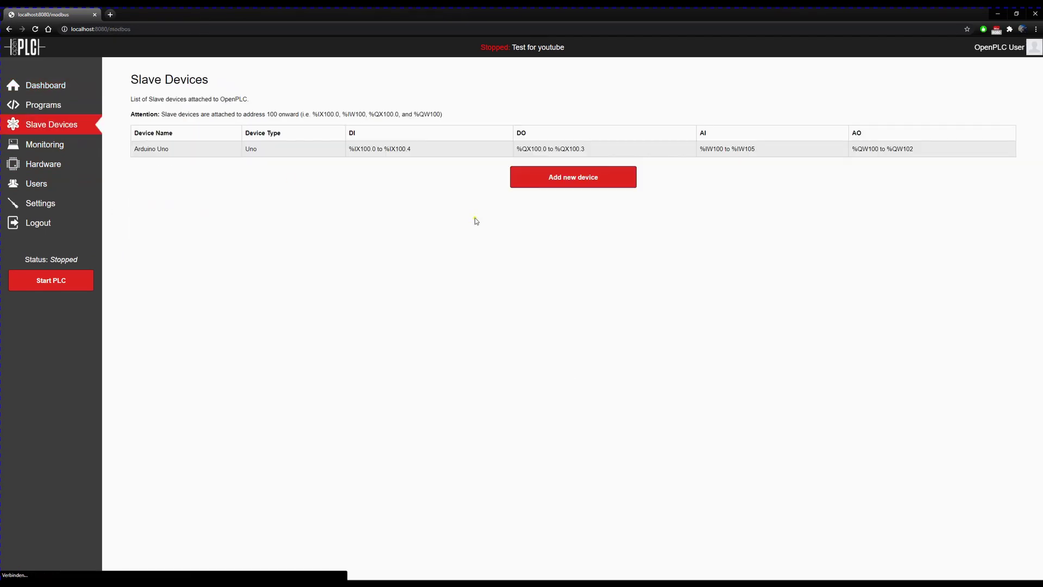
left_click(576, 180)
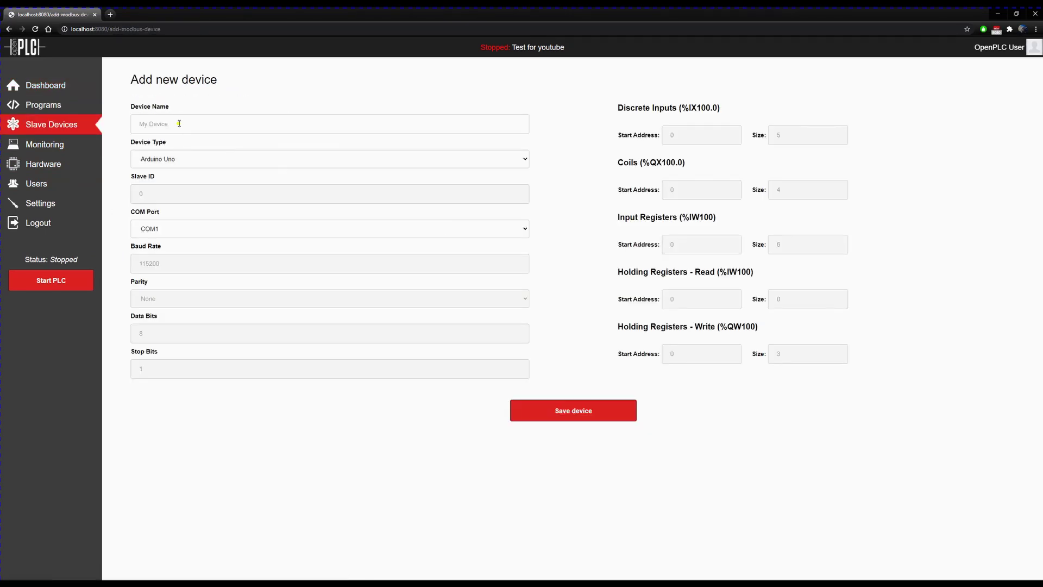
left_click(179, 124)
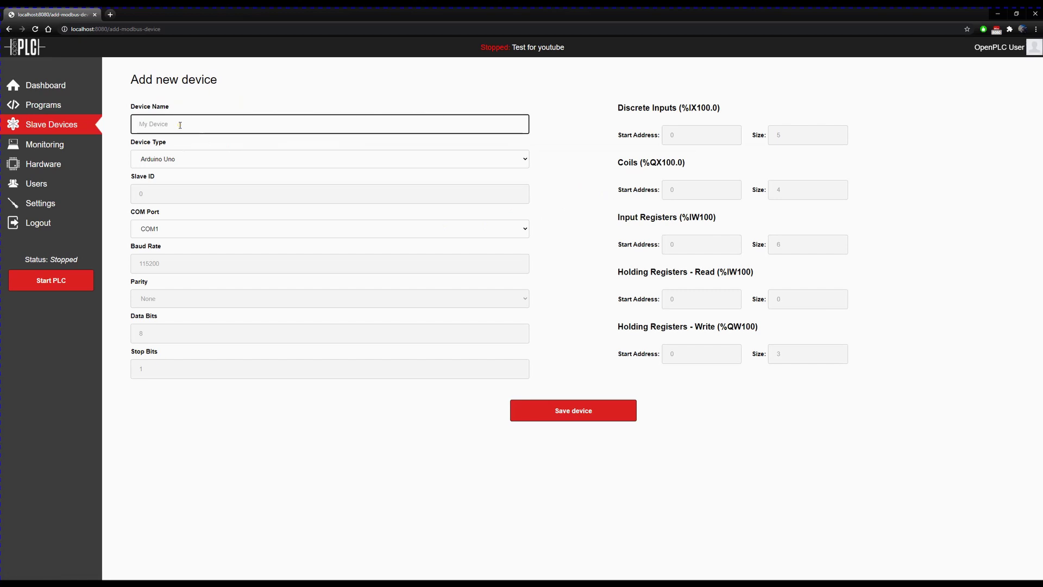
type("Ae")
type("duino YT")
left_click(161, 229)
left_click(177, 251)
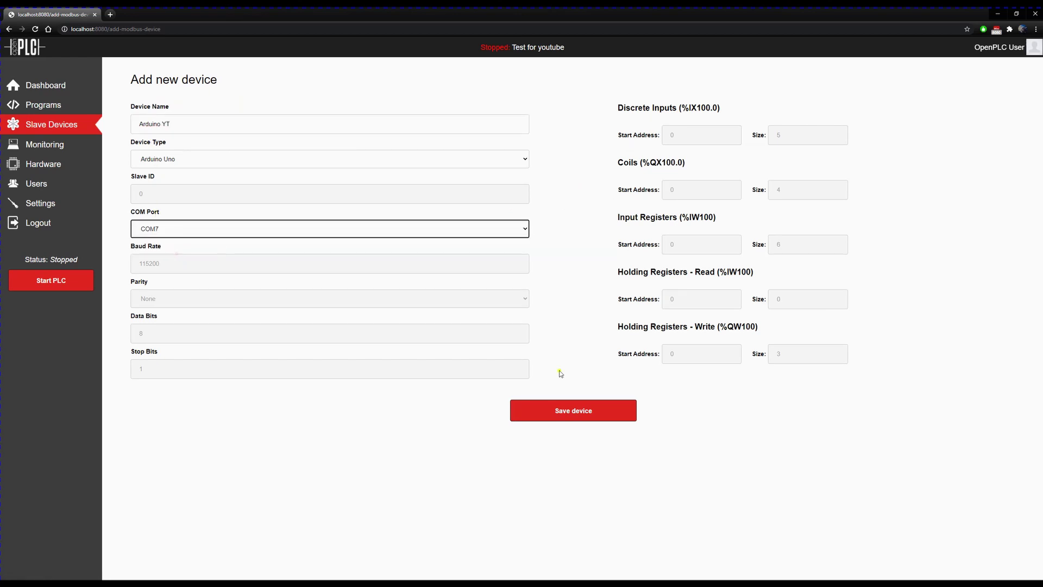
left_click(550, 418)
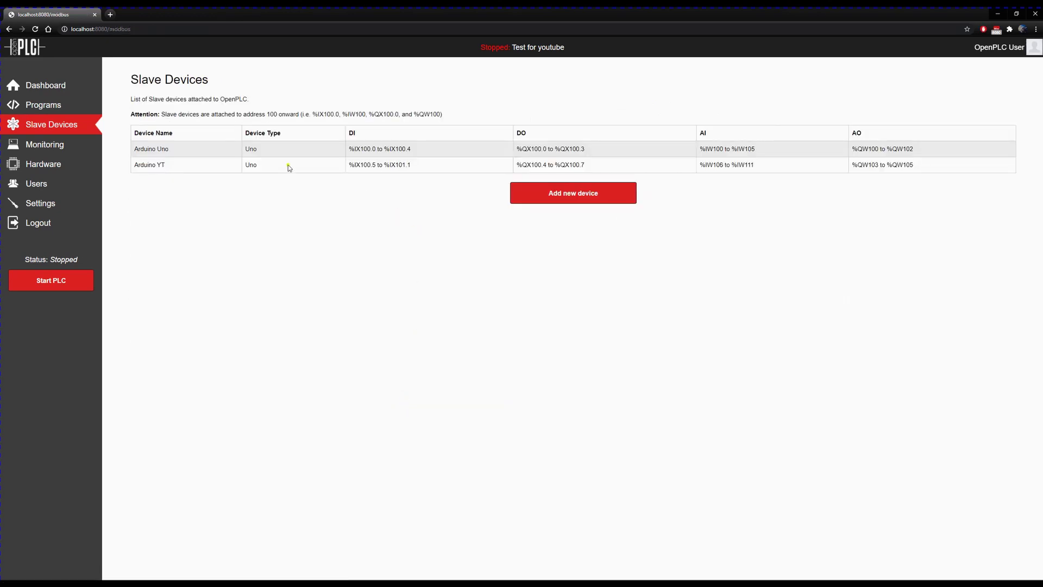
Step: Review Arduino YT's settings, then start the PLC running 'Test for youtube'
left_click(184, 168)
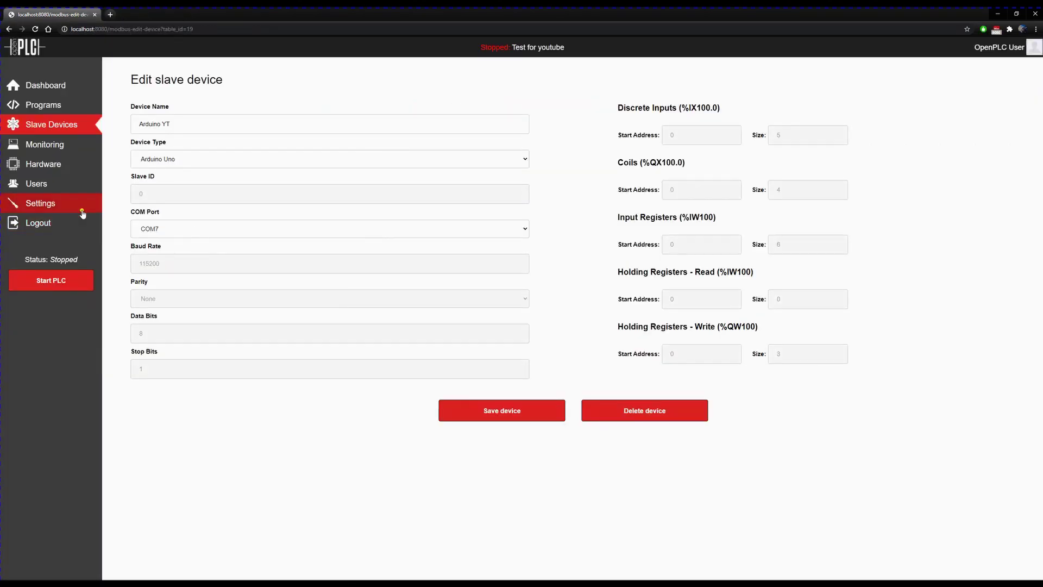
left_click(71, 287)
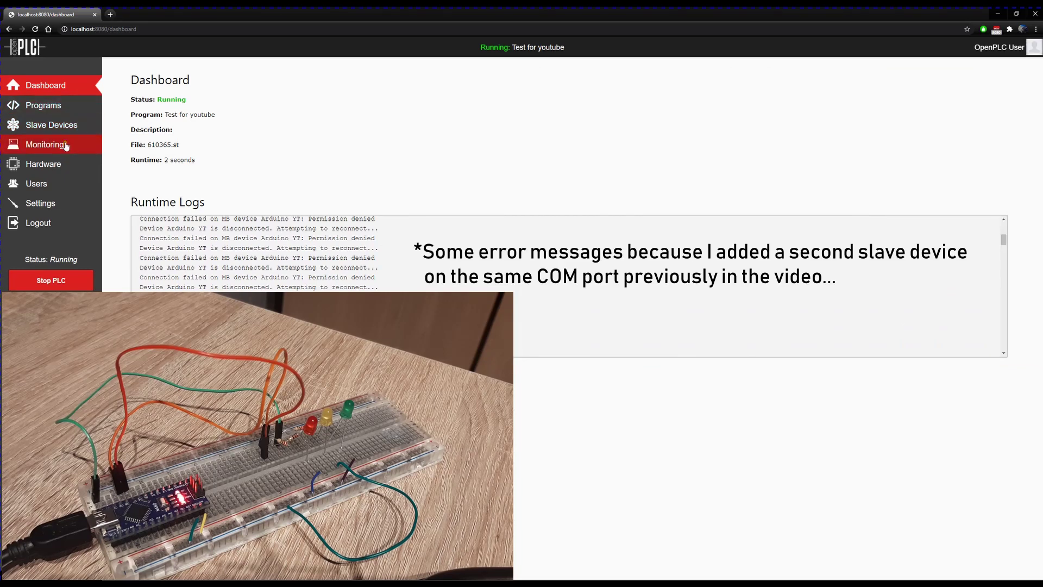
Step: Monitor the LED outputs live with the refresh rate set to 50
left_click(65, 145)
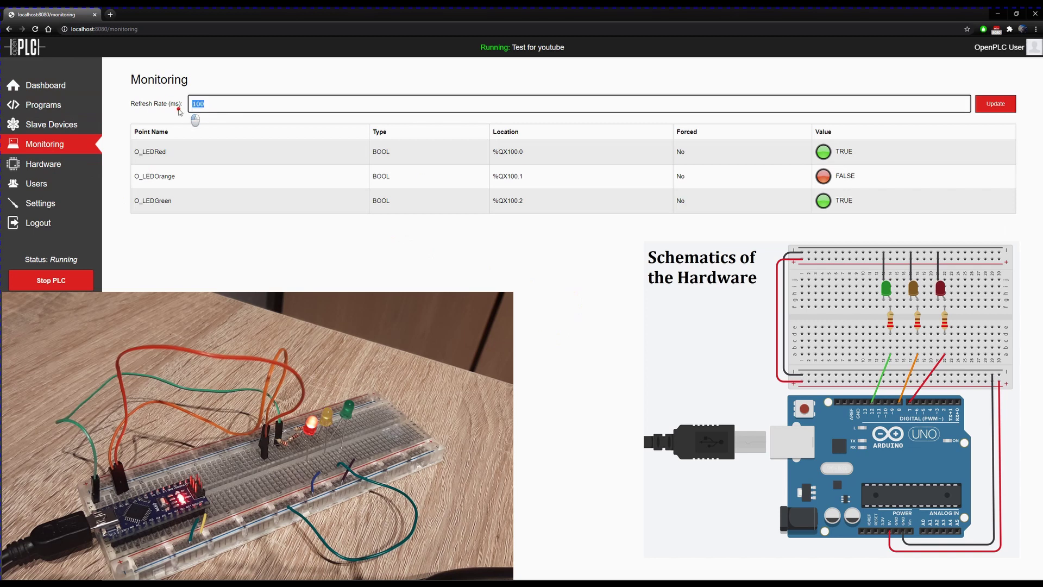
type("50")
left_click(999, 106)
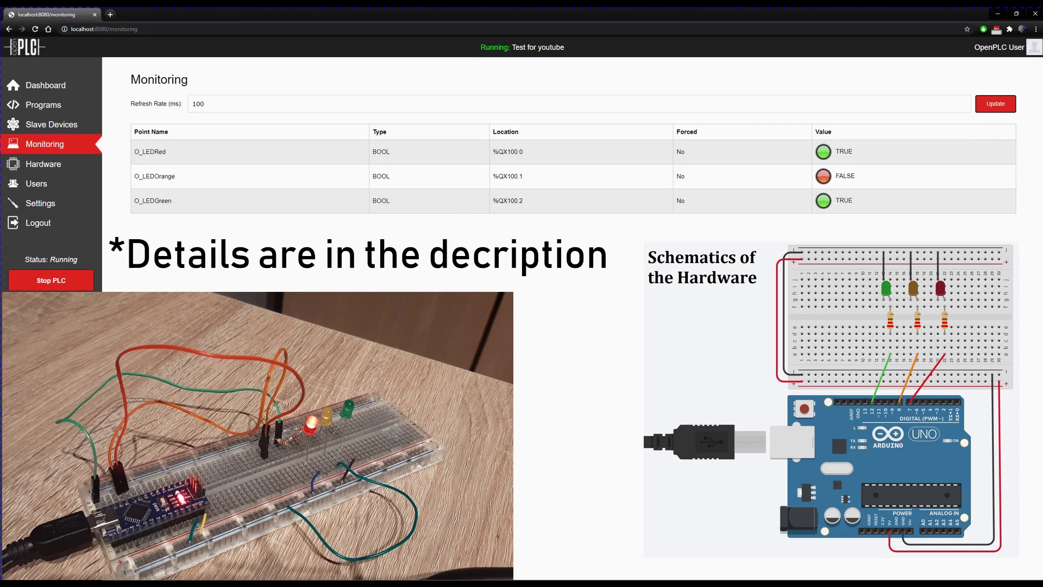